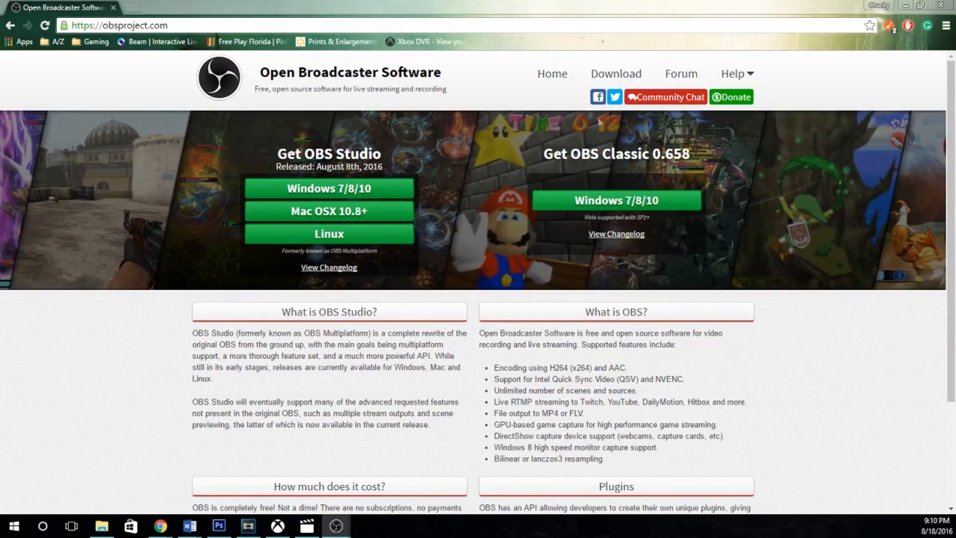
# Download the Windows OBS Studio installer with the Browser Source plugin from the OBS download page, and close the browser window.
pyautogui.click(622, 77)
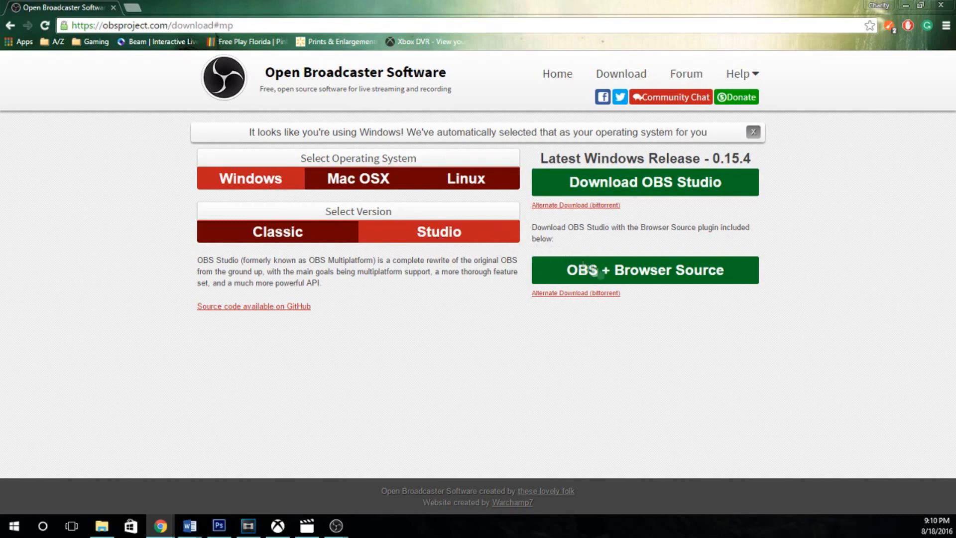
pyautogui.click(638, 278)
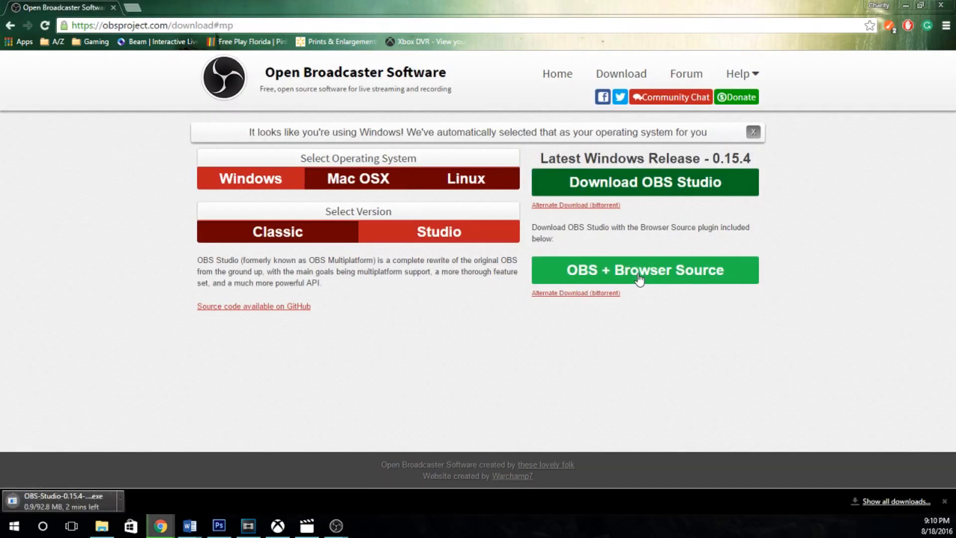
pyautogui.click(940, 6)
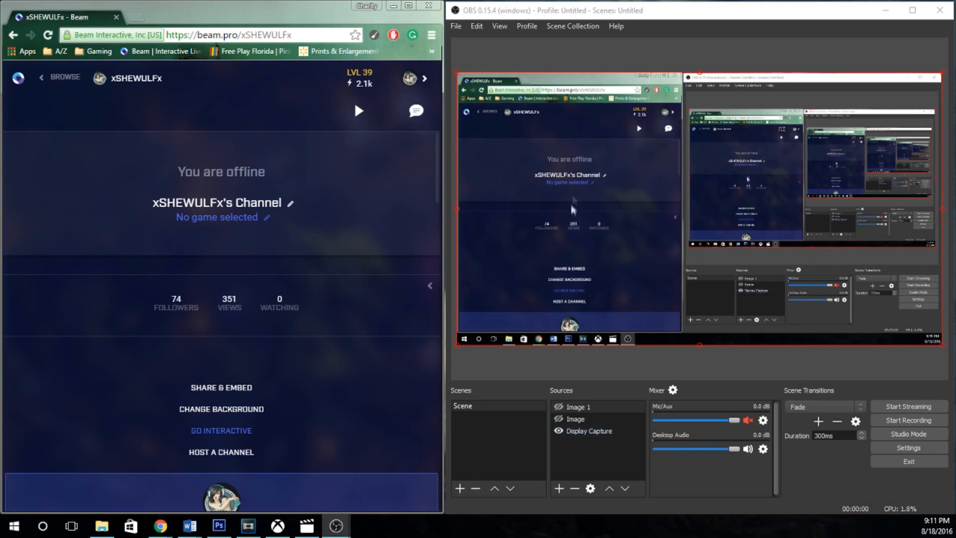
# Open the OBS settings, and bring up the Manage Channel page of the Beam account beside them.
pyautogui.click(457, 29)
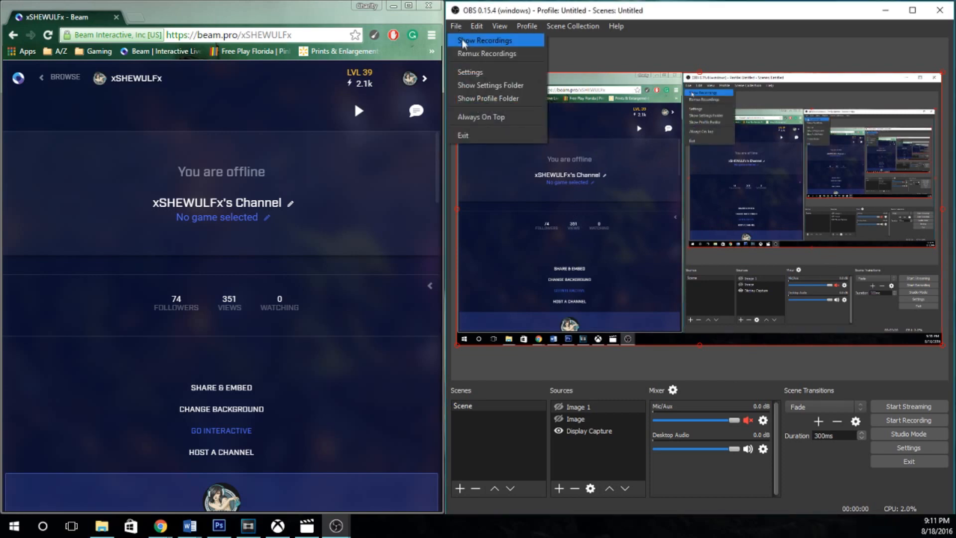
pyautogui.click(470, 71)
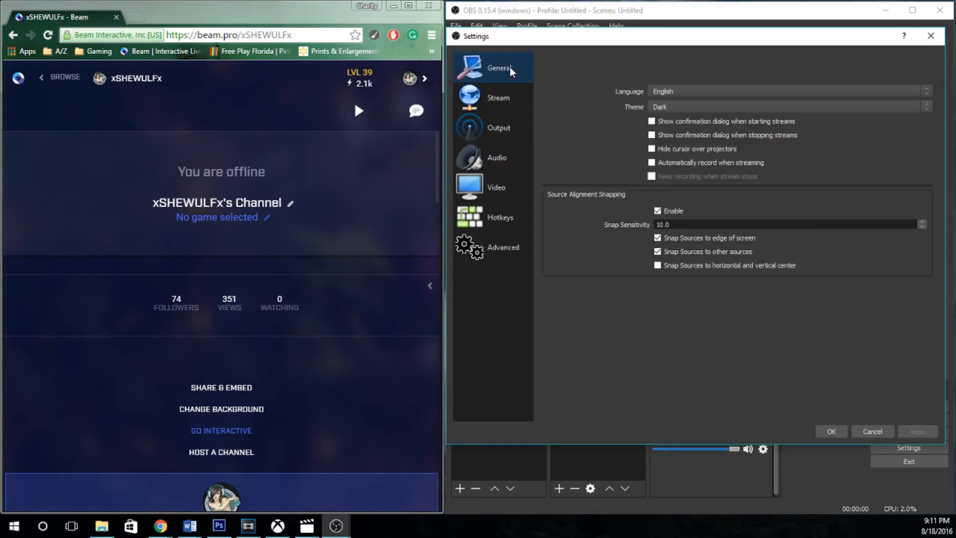
pyautogui.click(418, 81)
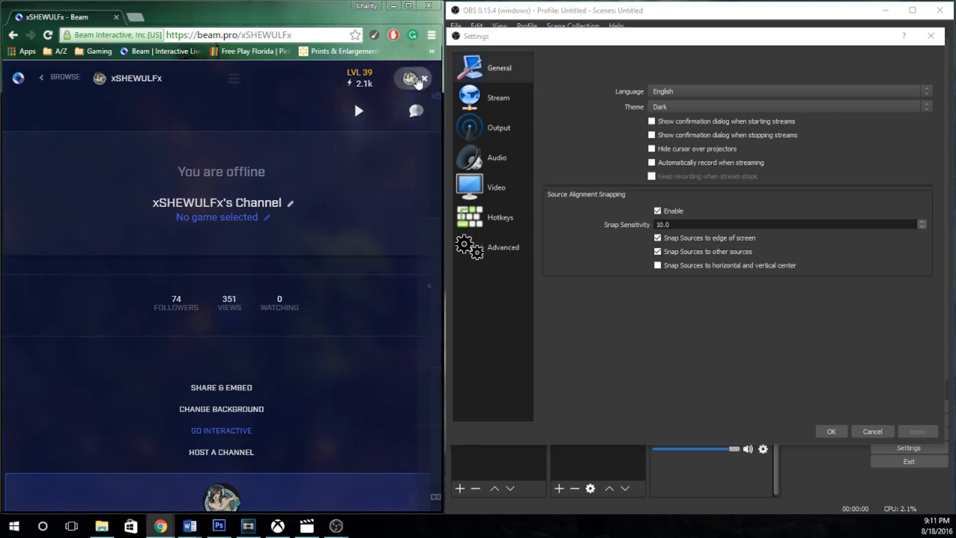
pyautogui.click(418, 81)
pyautogui.click(398, 268)
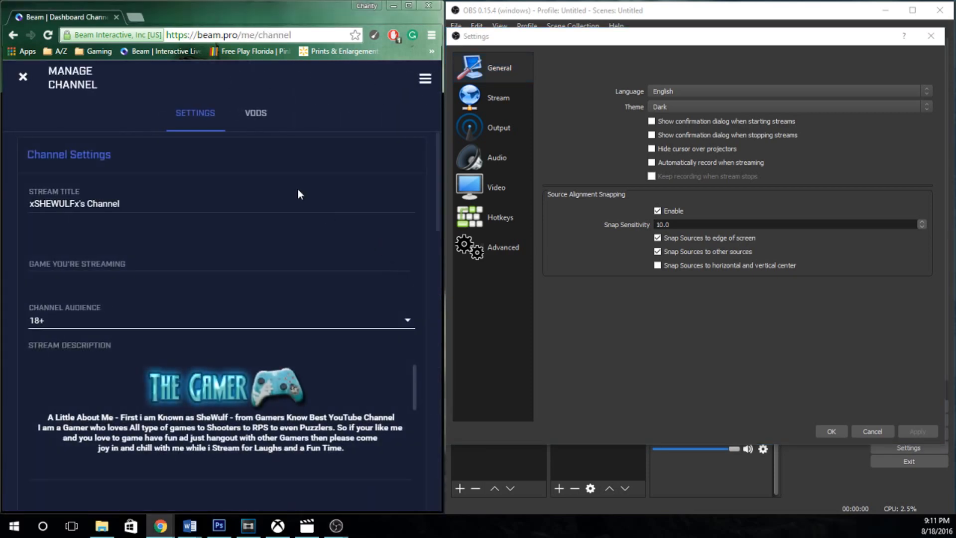
# Start the stream setup from the channel's Stream Key section and choose RTMP as the streaming method.
pyautogui.scroll(-8, 212, 257)
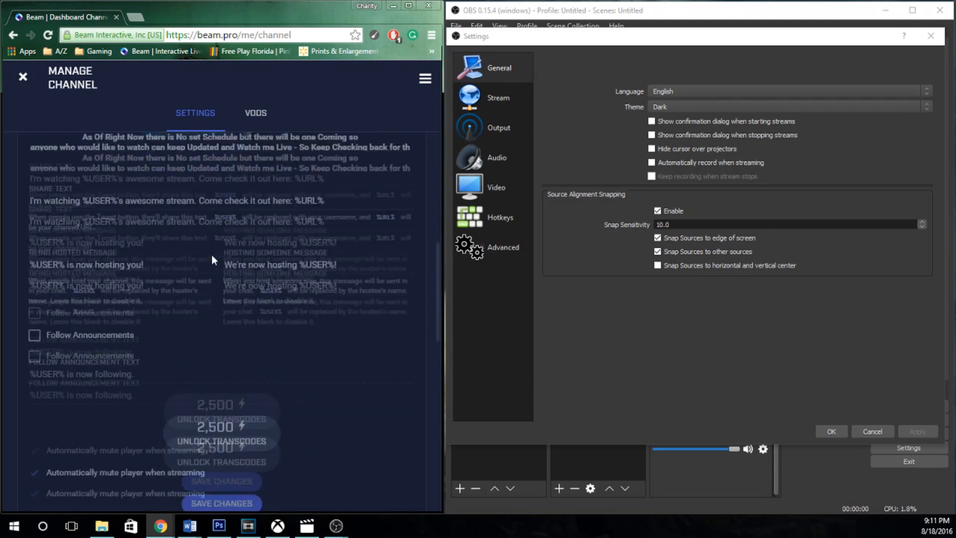
pyautogui.scroll(-5, 211, 255)
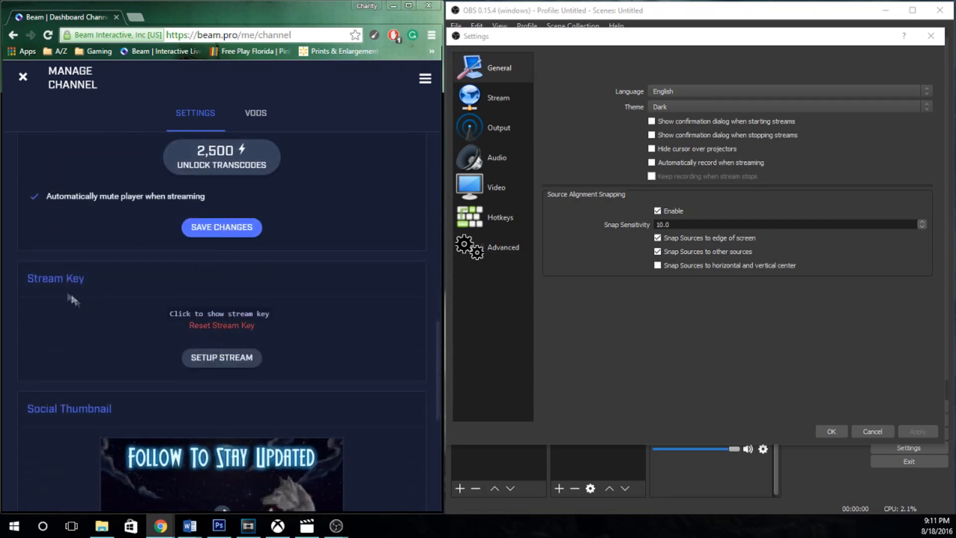
pyautogui.click(222, 358)
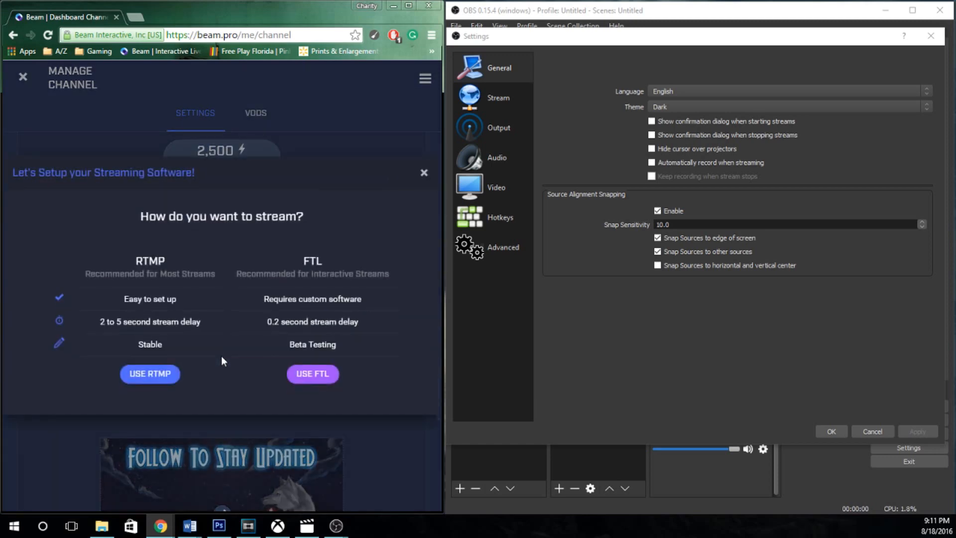
pyautogui.moveTo(313, 281); pyautogui.dragTo(354, 276)
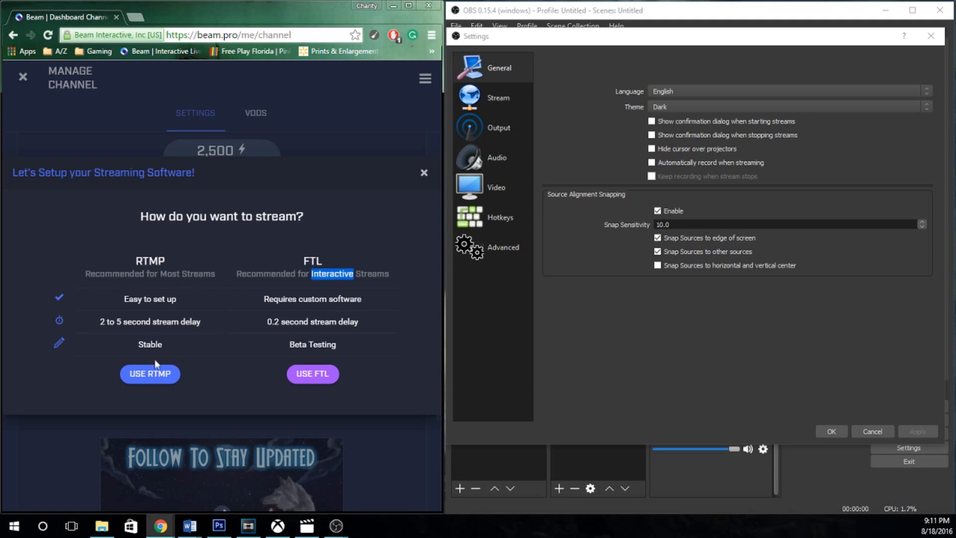
pyautogui.click(151, 376)
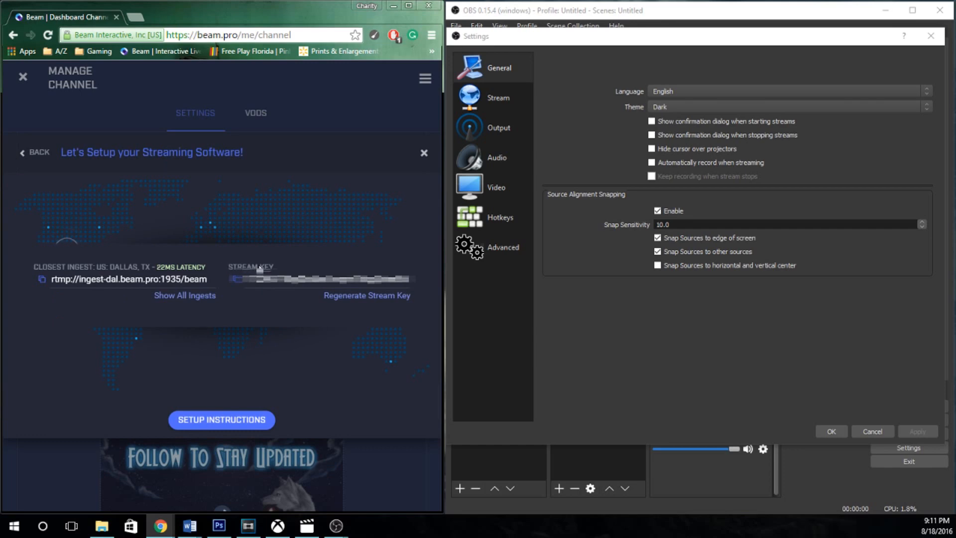
# Show the OBS stream settings and Beam's setup instructions for OBS with the recommended settings expanded.
pyautogui.click(477, 98)
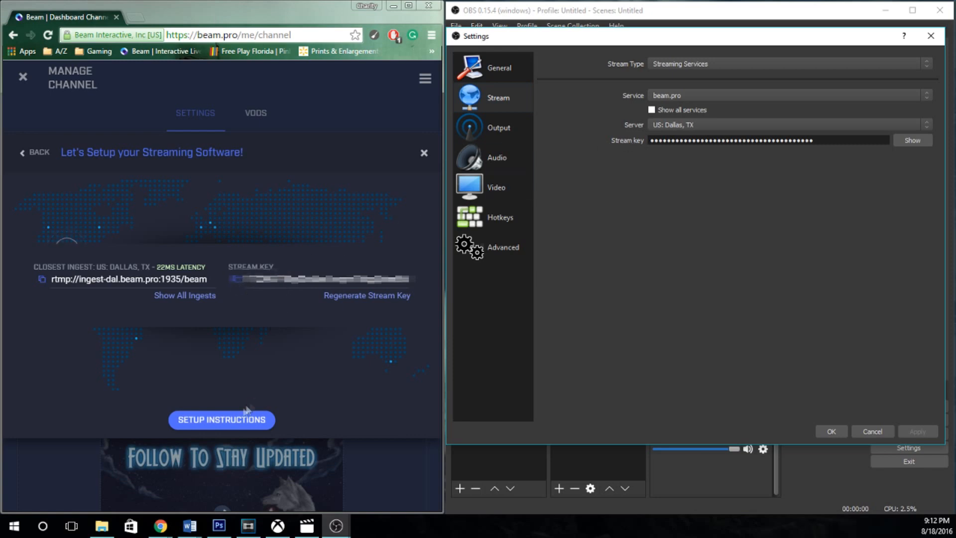
pyautogui.click(233, 419)
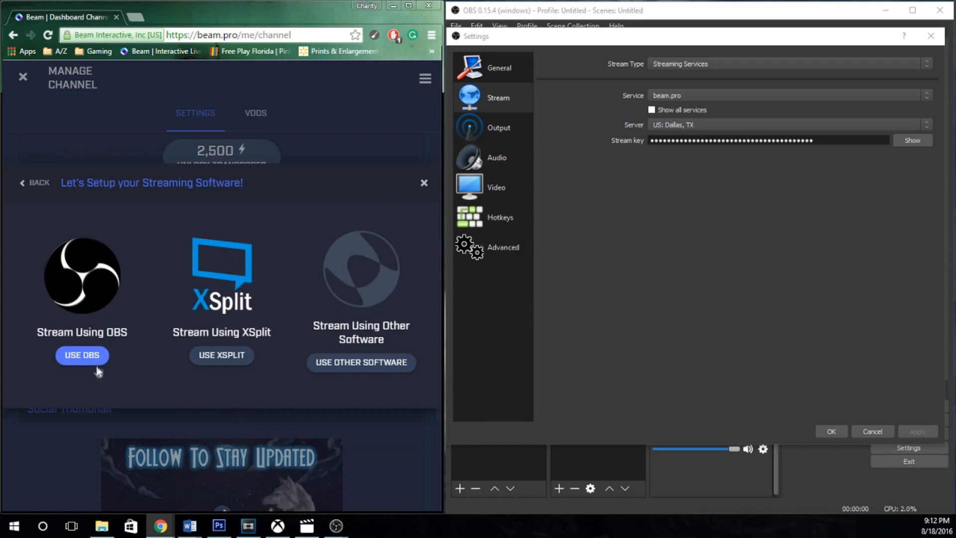
pyautogui.click(85, 355)
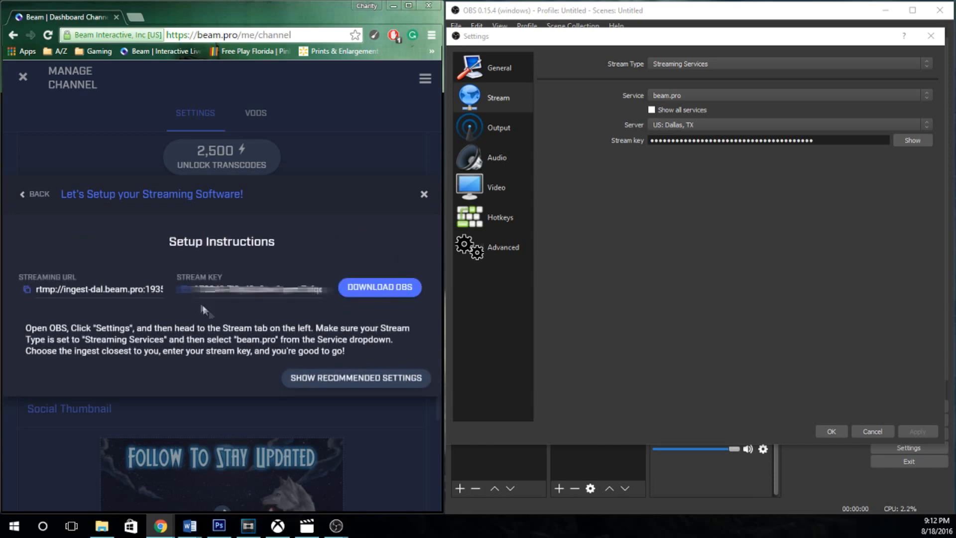
pyautogui.click(324, 377)
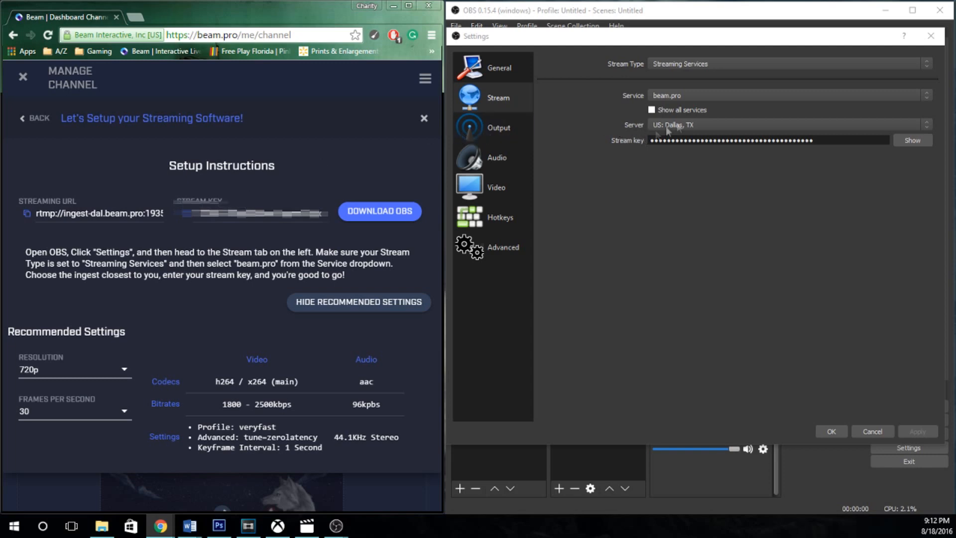
# Keep US: Dallas, TX as the streaming server and select beam.pro as the service.
pyautogui.click(695, 120)
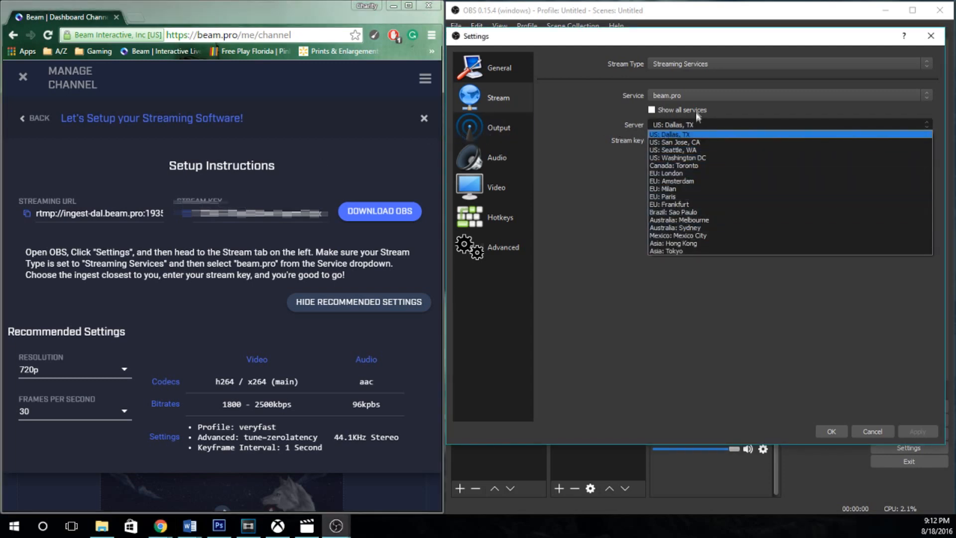
pyautogui.click(703, 128)
pyautogui.click(677, 96)
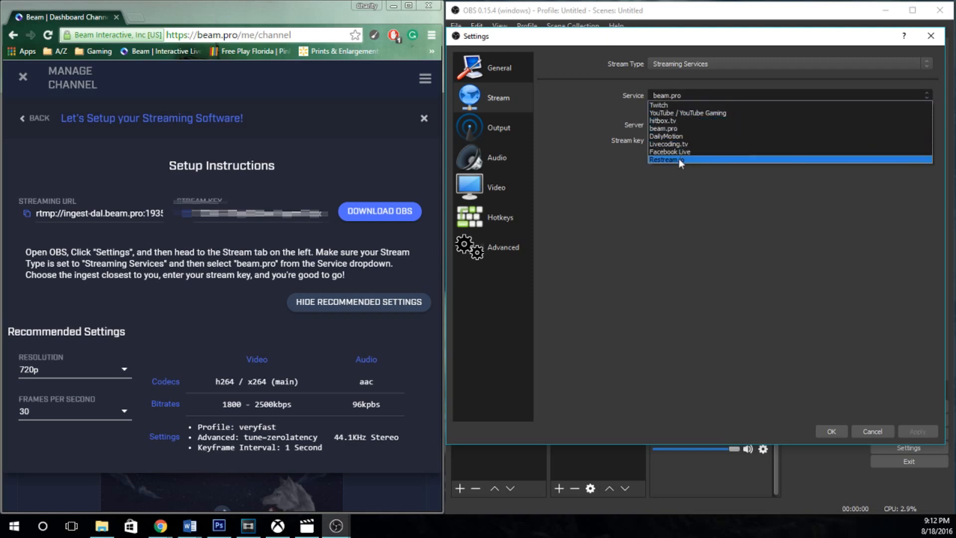
pyautogui.click(680, 127)
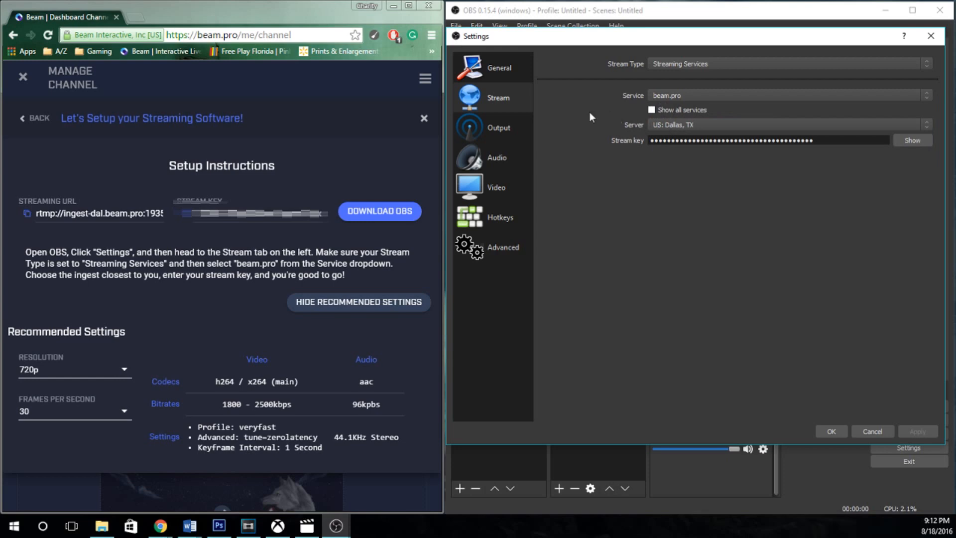
# Select the Advanced output mode in the OBS output settings.
pyautogui.click(490, 135)
pyautogui.click(661, 65)
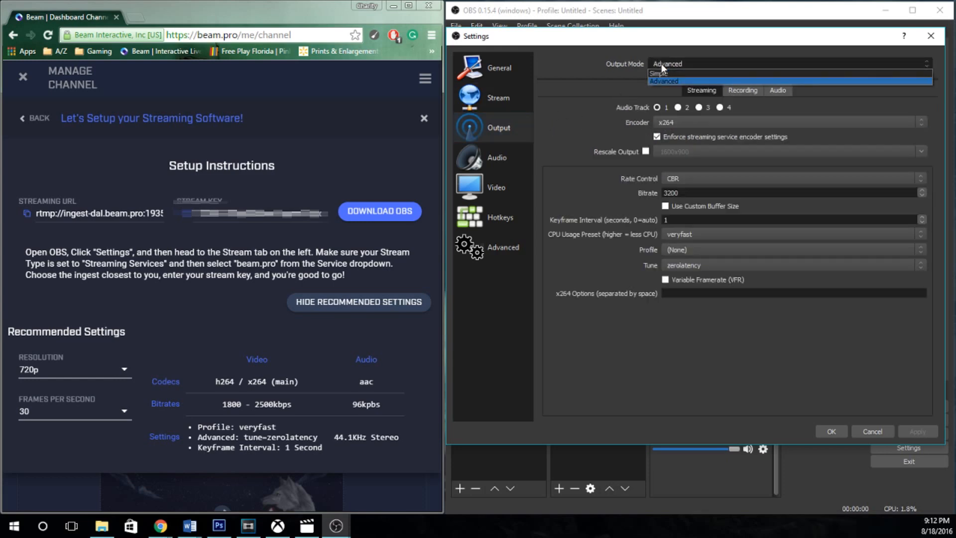
pyautogui.click(664, 80)
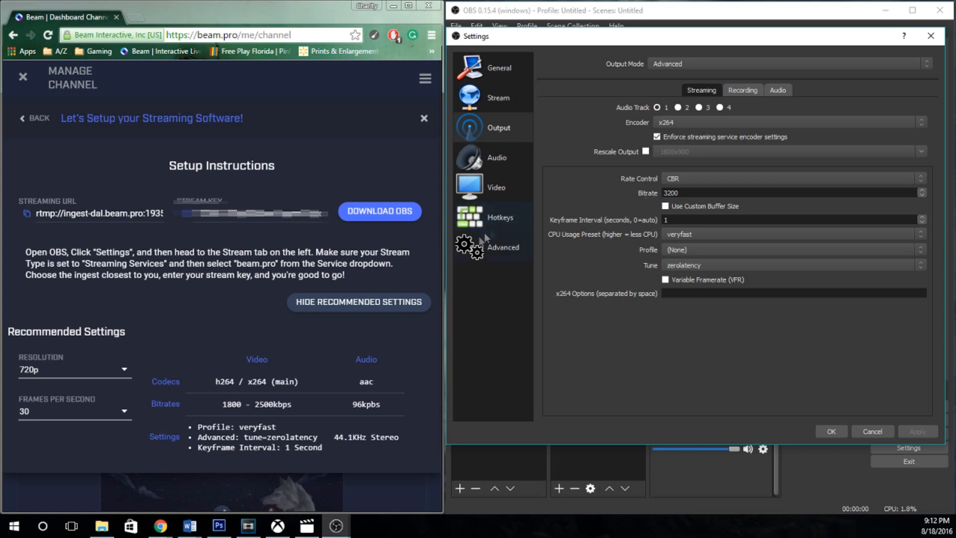
# Compare Beam's recommended video bitrate, profile, tune and audio format with the OBS output and audio settings.
pyautogui.moveTo(294, 404); pyautogui.dragTo(217, 404)
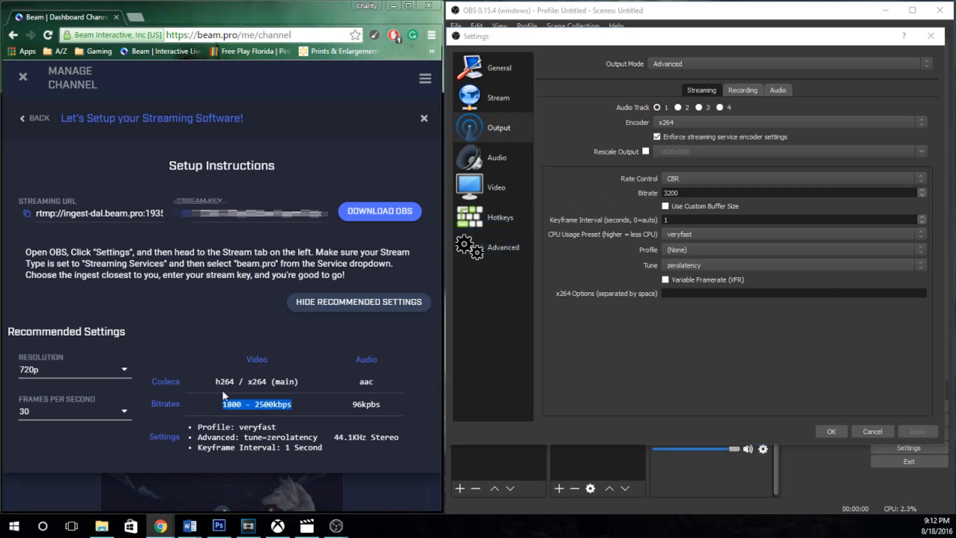
pyautogui.click(682, 193)
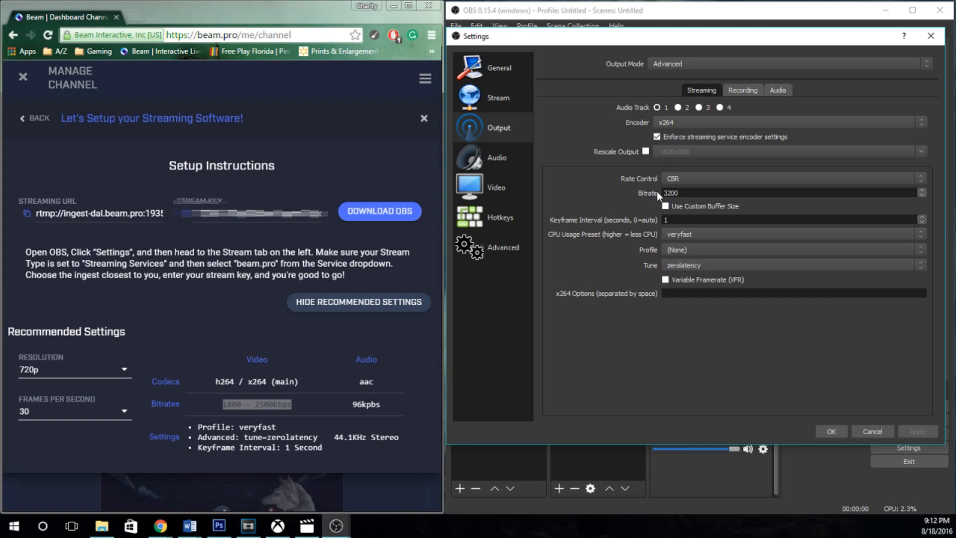
pyautogui.moveTo(272, 425); pyautogui.dragTo(194, 431)
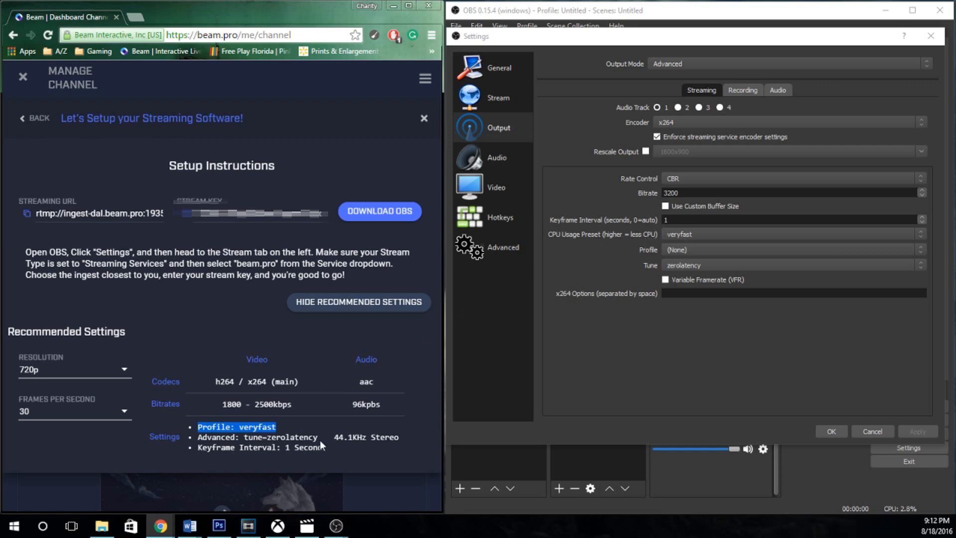
pyautogui.moveTo(318, 436); pyautogui.dragTo(199, 437)
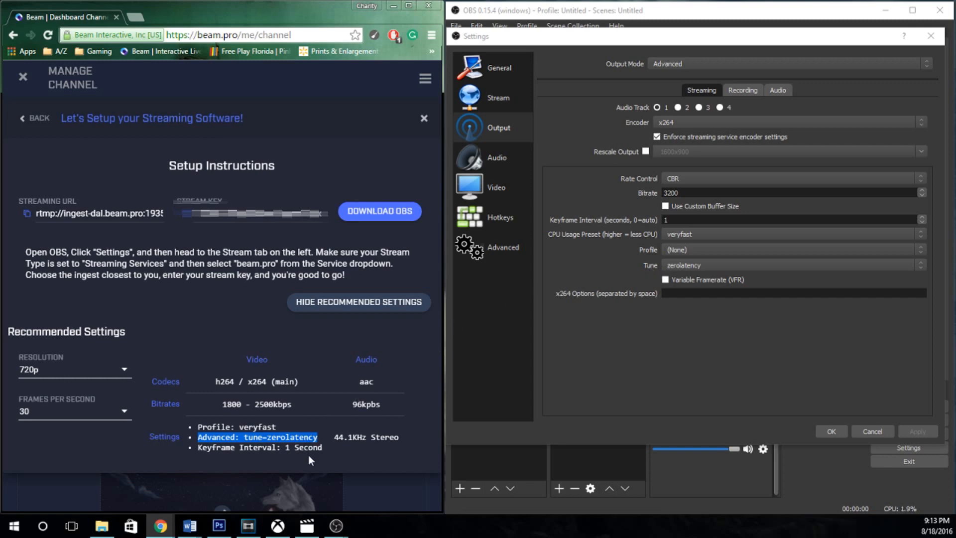
pyautogui.click(500, 157)
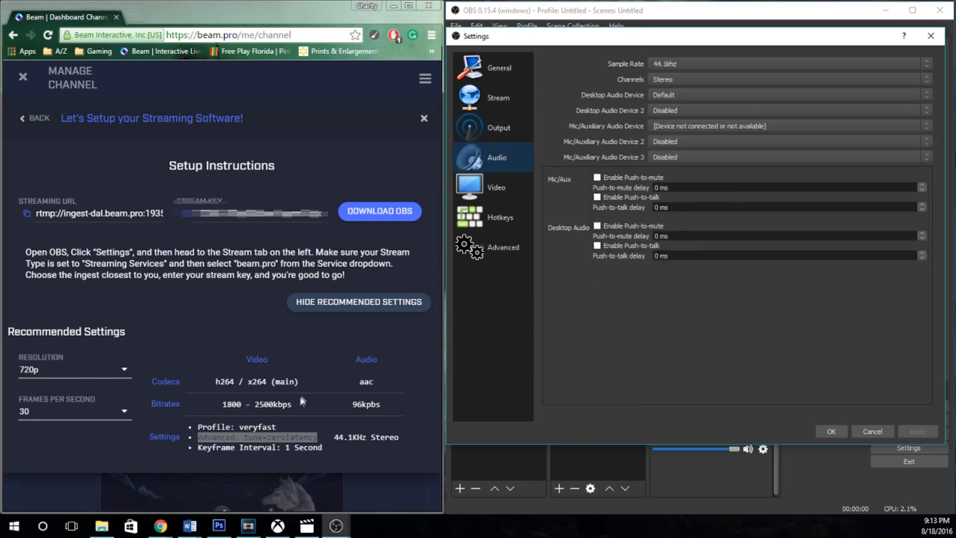
pyautogui.moveTo(343, 437); pyautogui.dragTo(399, 438)
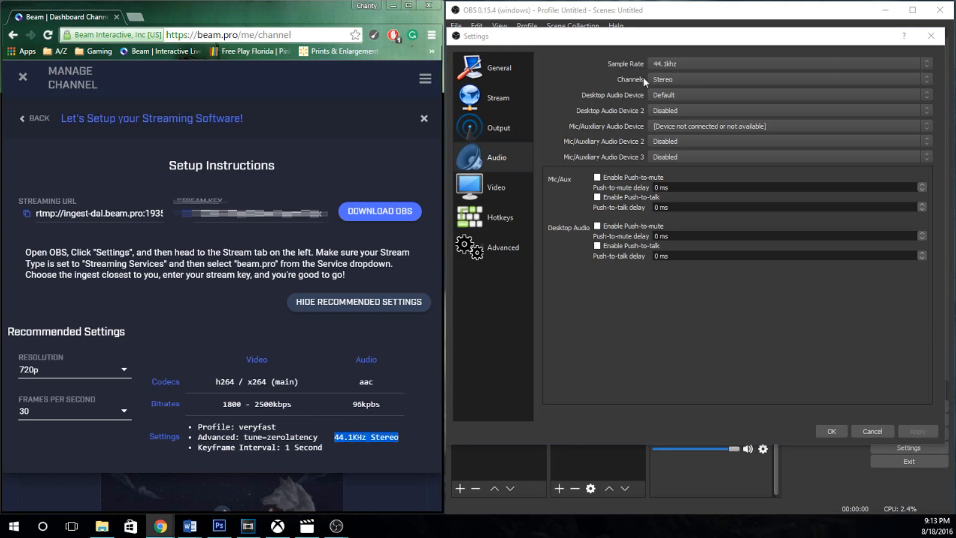
# Check the output resolution, canvas resolution and frame rate options in the video settings, and accept the settings.
pyautogui.click(485, 185)
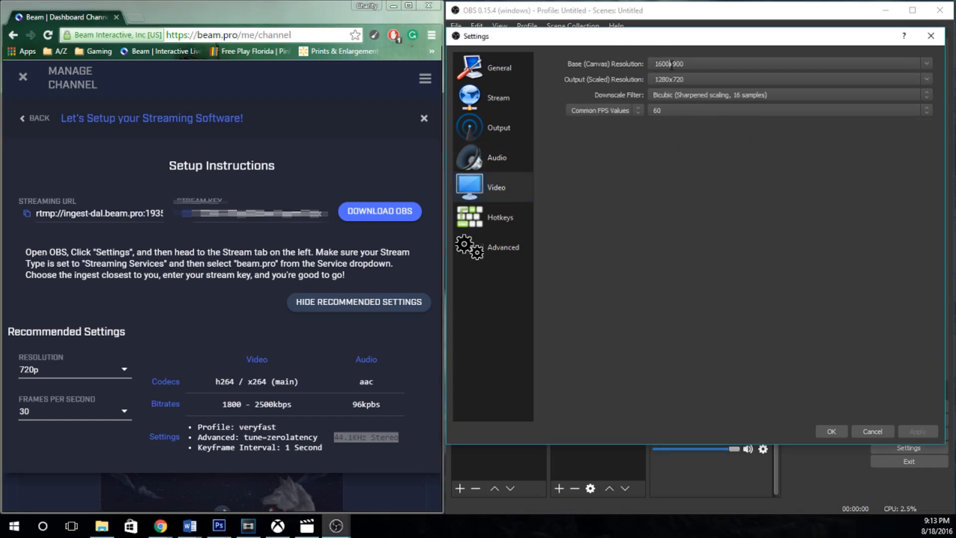
pyautogui.click(926, 79)
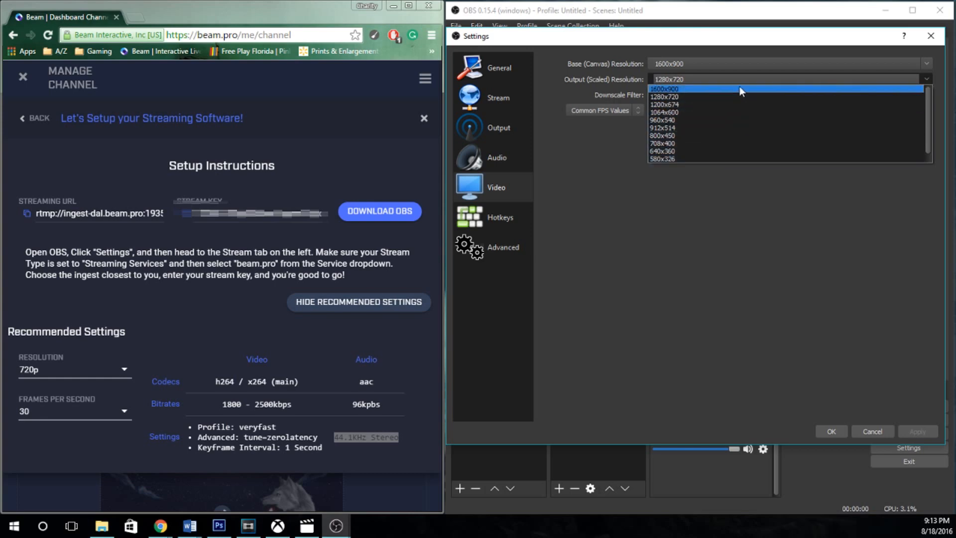
pyautogui.click(922, 87)
pyautogui.click(927, 64)
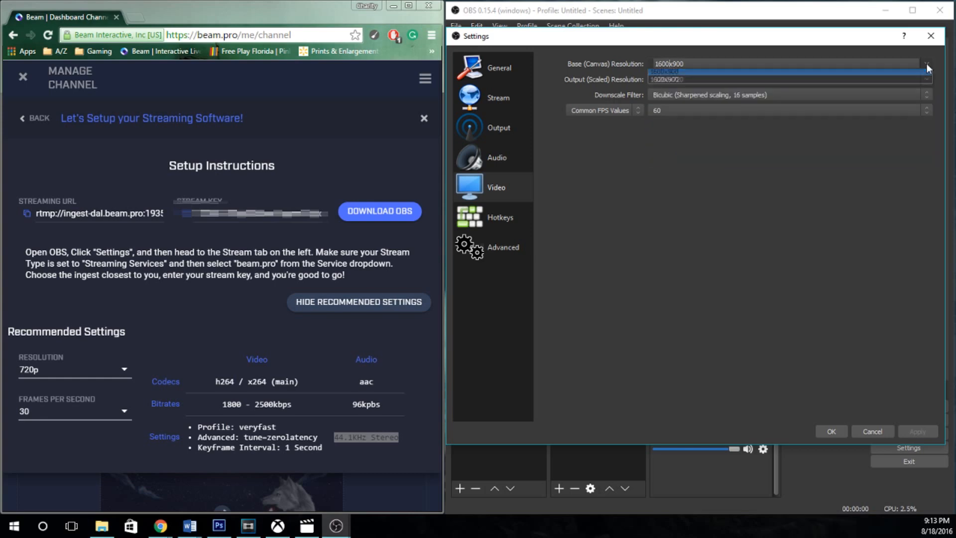
pyautogui.click(927, 62)
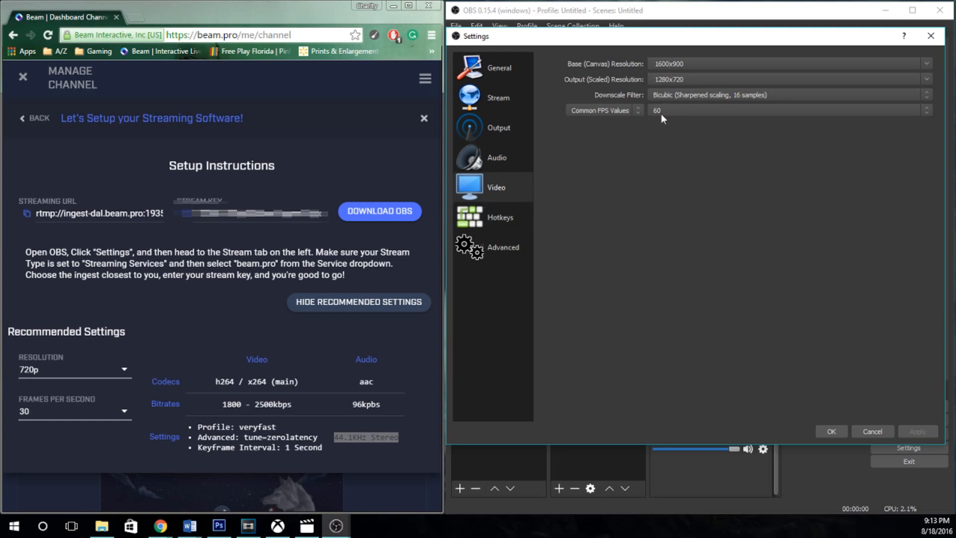
pyautogui.click(676, 111)
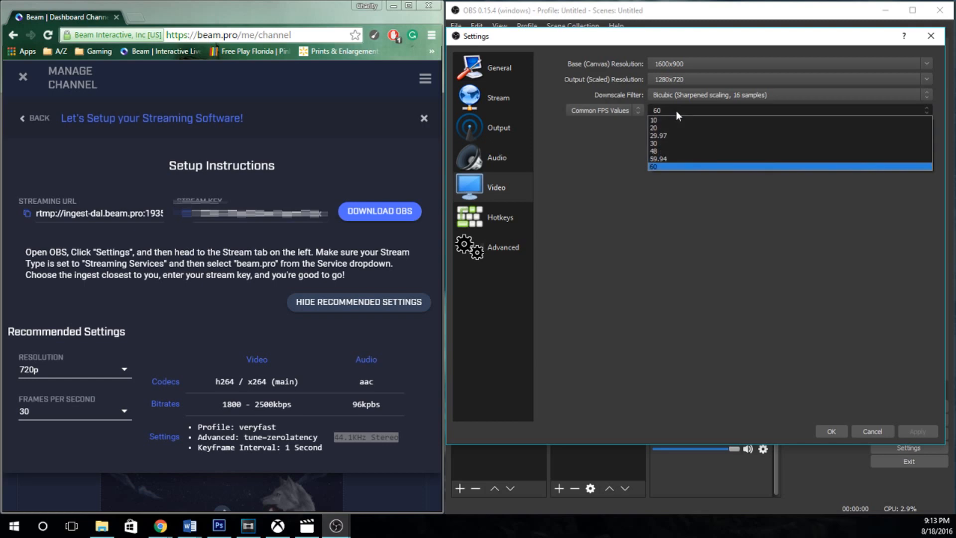
pyautogui.click(676, 110)
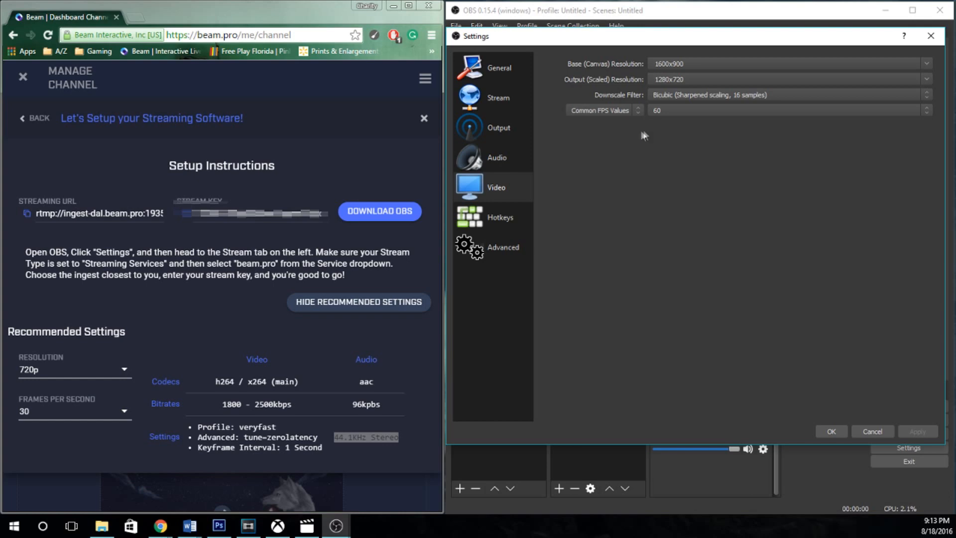
pyautogui.click(832, 431)
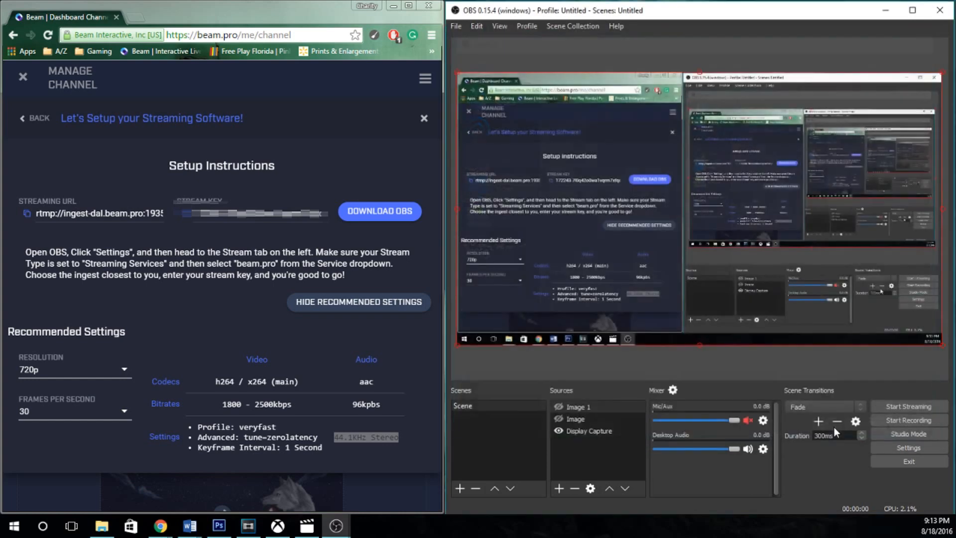
# Switch to the Xbox app and check the video encoding levels in its Xbox One settings, keeping Very high.
pyautogui.click(278, 527)
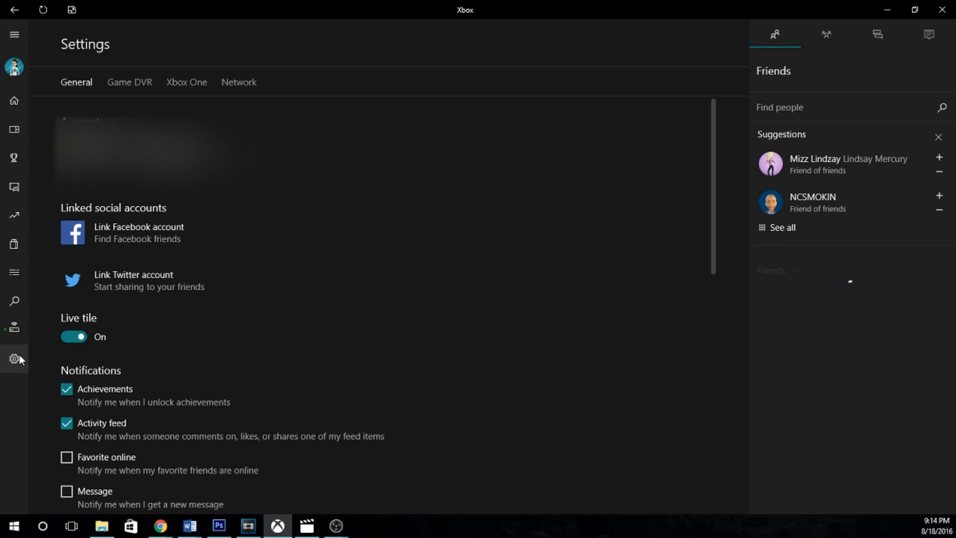
pyautogui.click(185, 85)
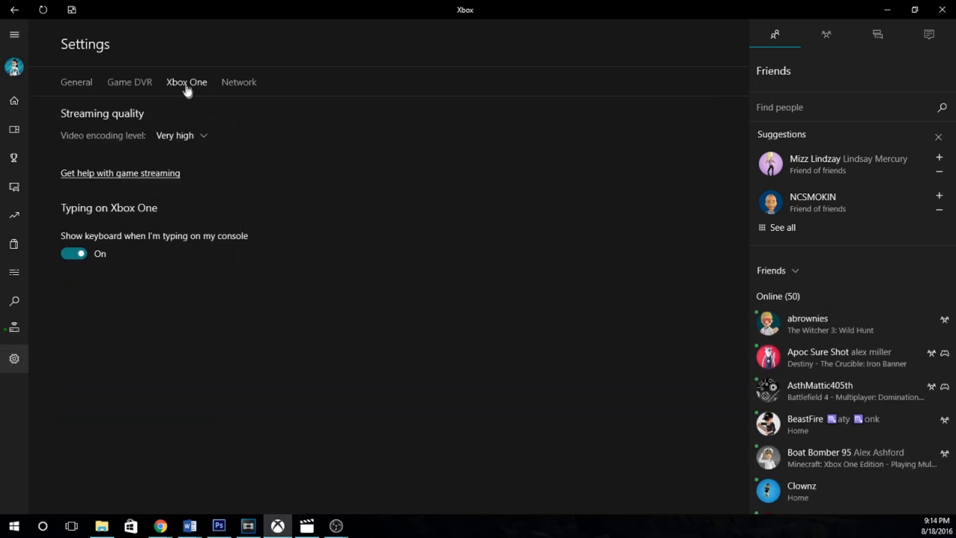
pyautogui.click(186, 138)
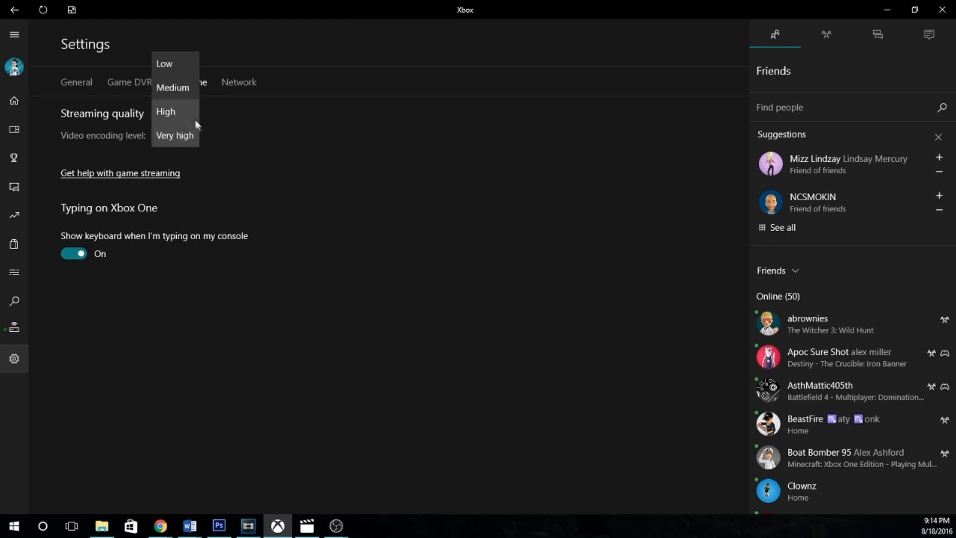
pyautogui.click(225, 150)
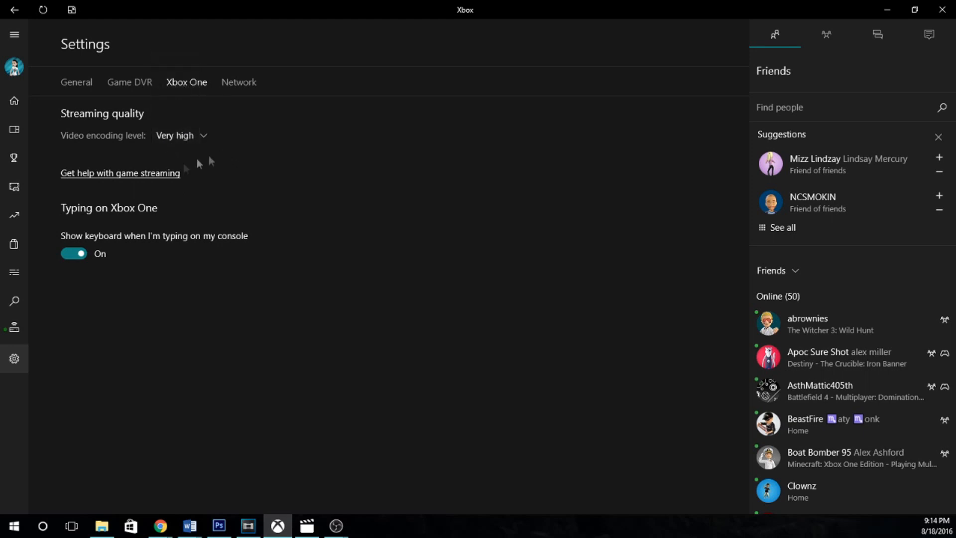
# Start streaming from the connected Xbox One console to the PC.
pyautogui.click(14, 330)
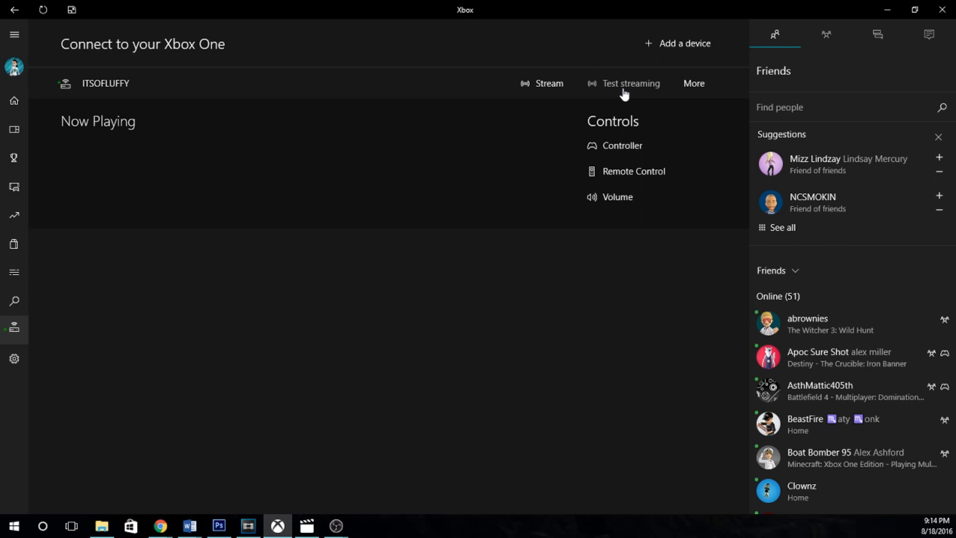
pyautogui.click(542, 85)
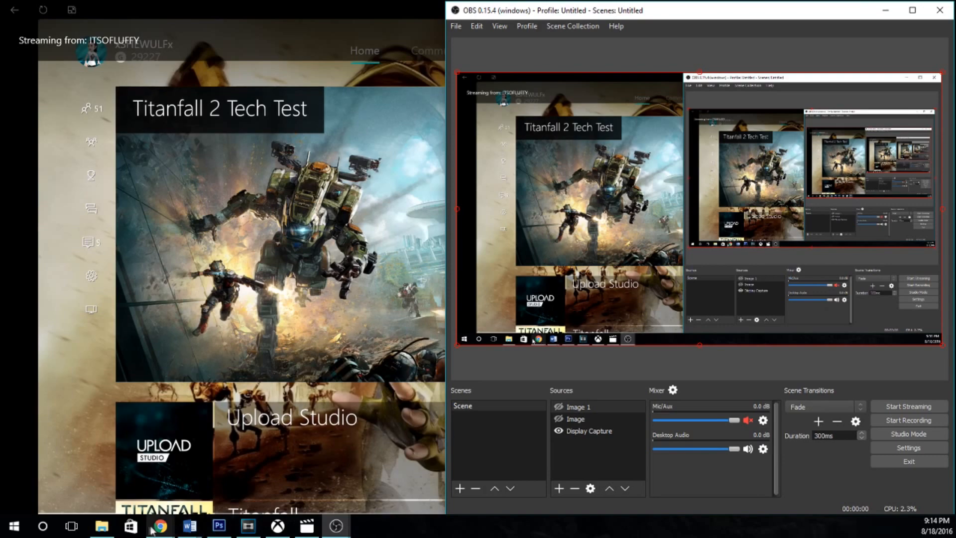
# Switch to Chrome, open your own Beam channel page, and start the live stream in OBS.
pyautogui.moveTo(162, 528)
pyautogui.click(96, 476)
pyautogui.click(423, 79)
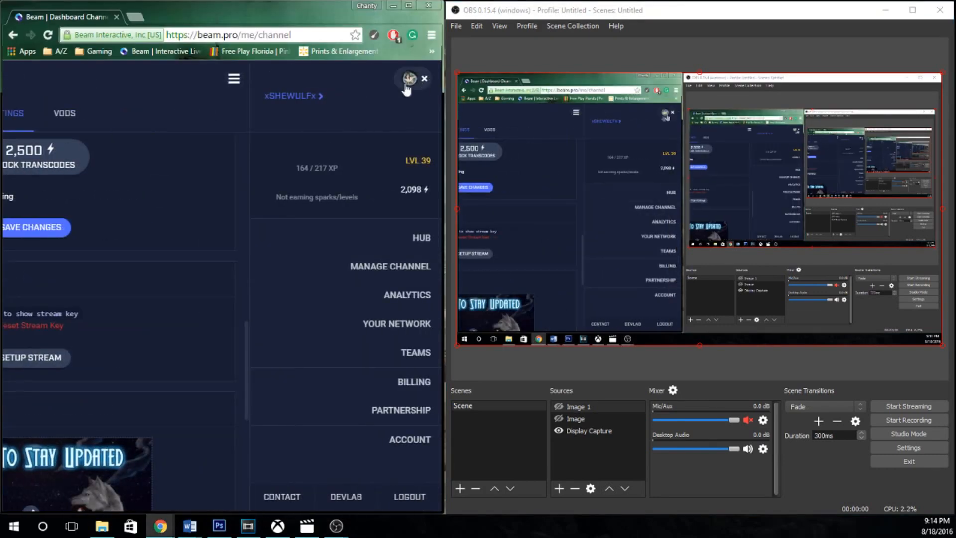
pyautogui.click(292, 96)
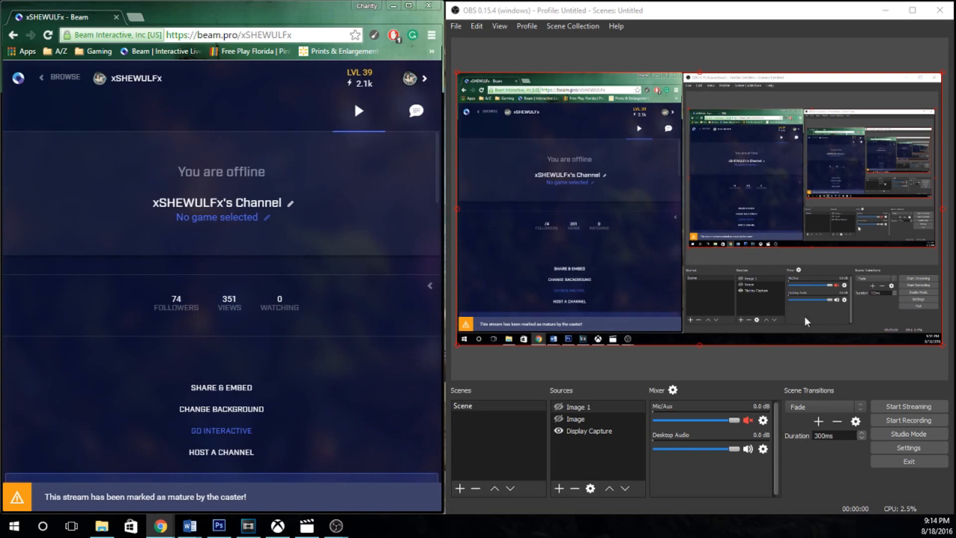
pyautogui.click(900, 407)
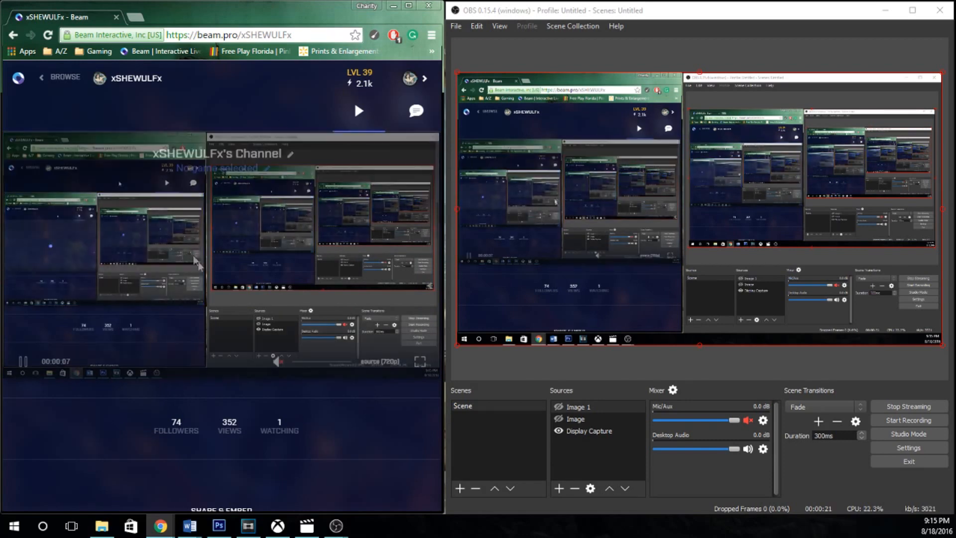
# Switch to the Xbox app and check how the console picture appears on the live Beam channel page.
pyautogui.click(277, 527)
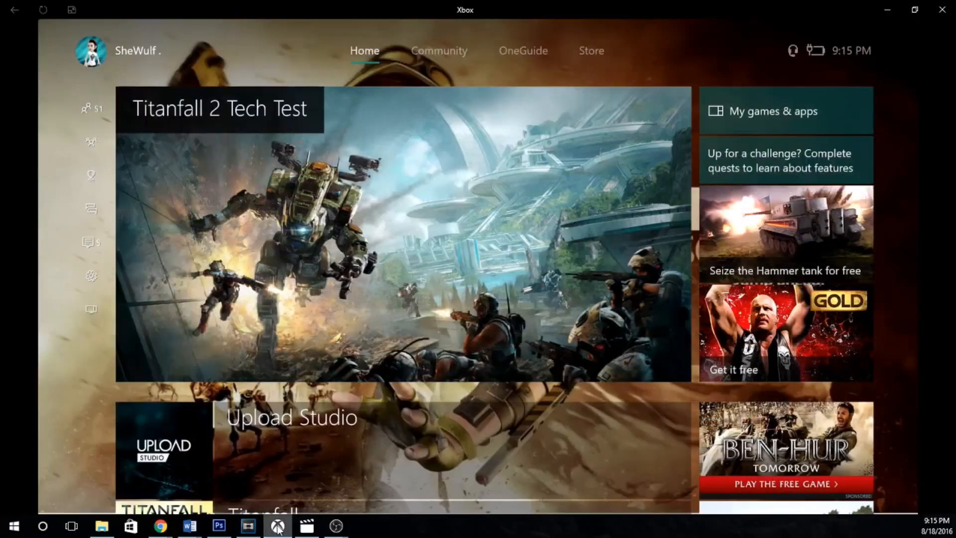
pyautogui.click(335, 526)
pyautogui.click(293, 477)
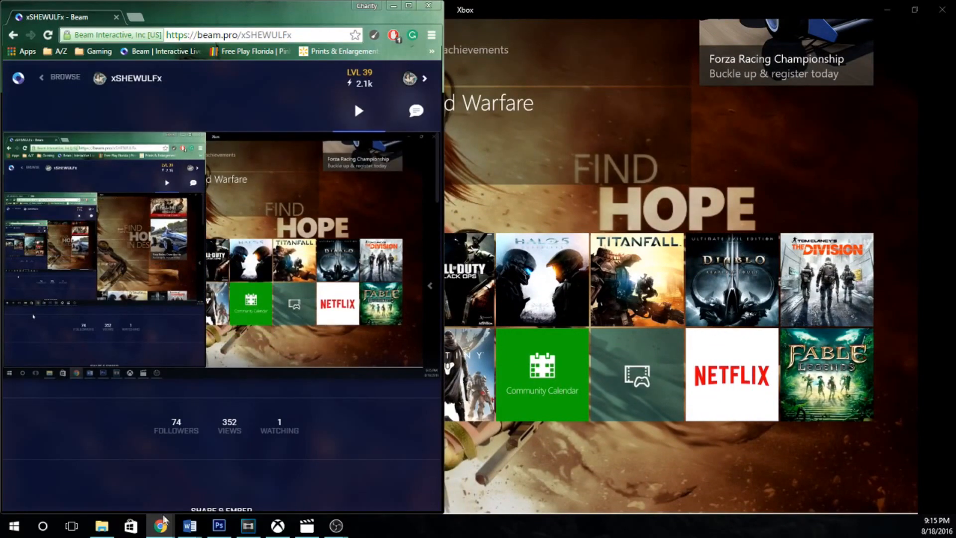
pyautogui.moveTo(183, 183)
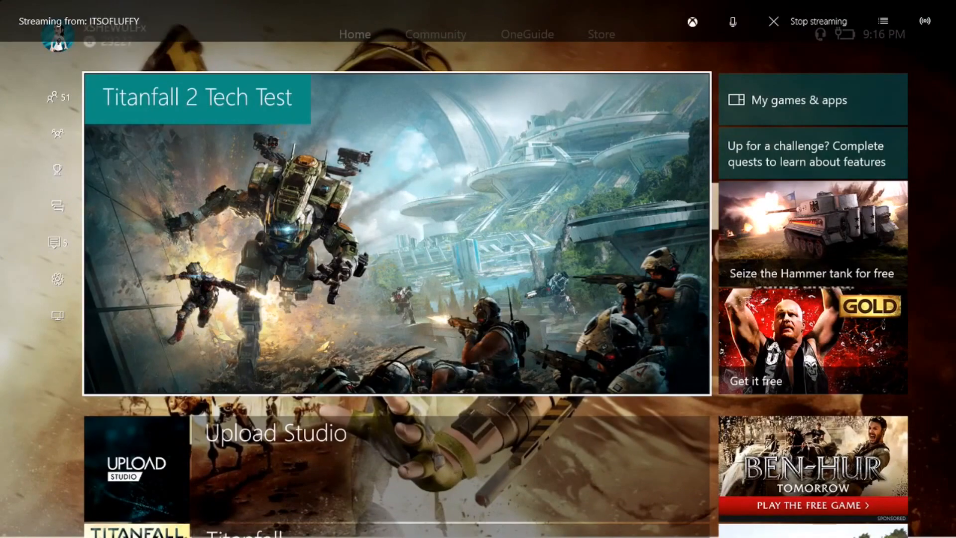
# Go down the Xbox home screen to the pins and highlight the Call of Duty: Black Ops III tile.
pyautogui.press('Down')
pyautogui.press('Down')
pyautogui.press('Down')
pyautogui.press('Down')
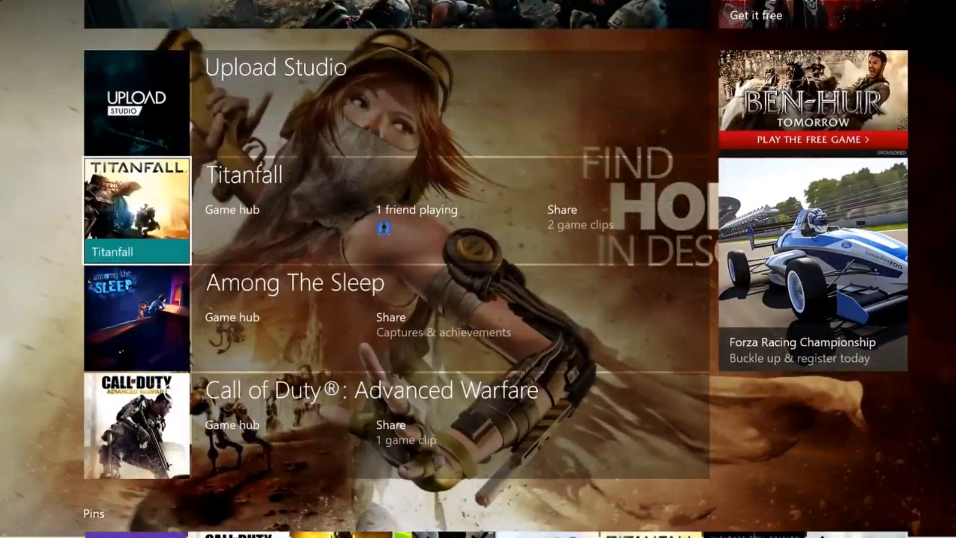
pyautogui.press('Down')
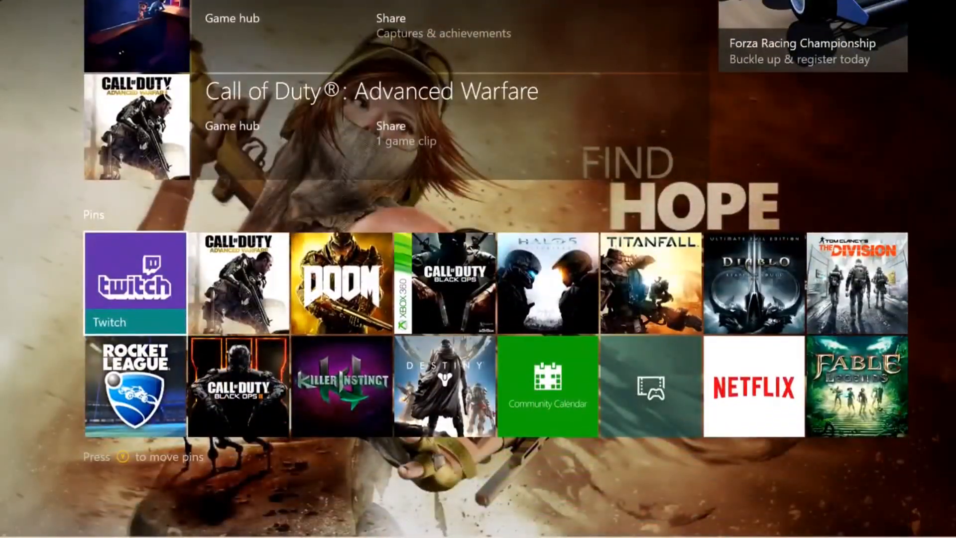
pyautogui.press('Down')
pyautogui.press('Right')
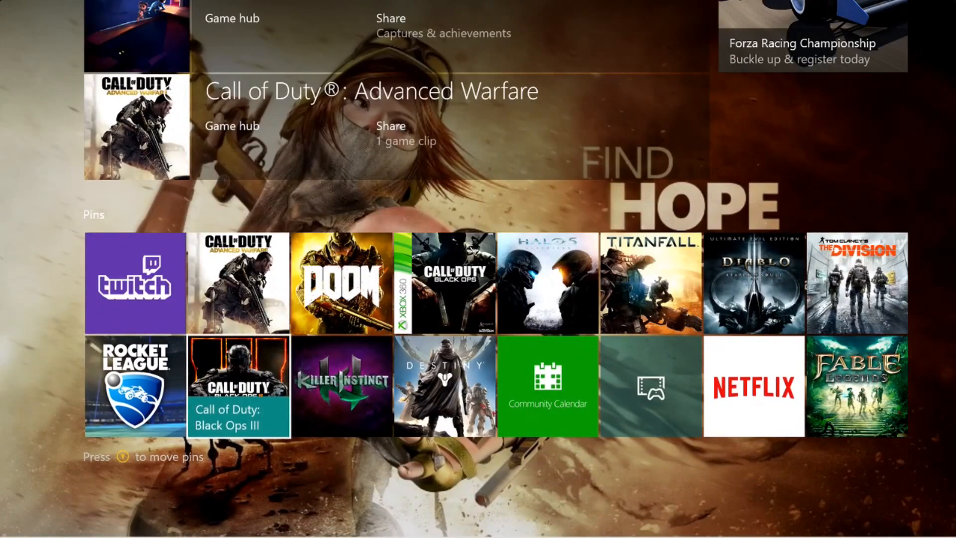